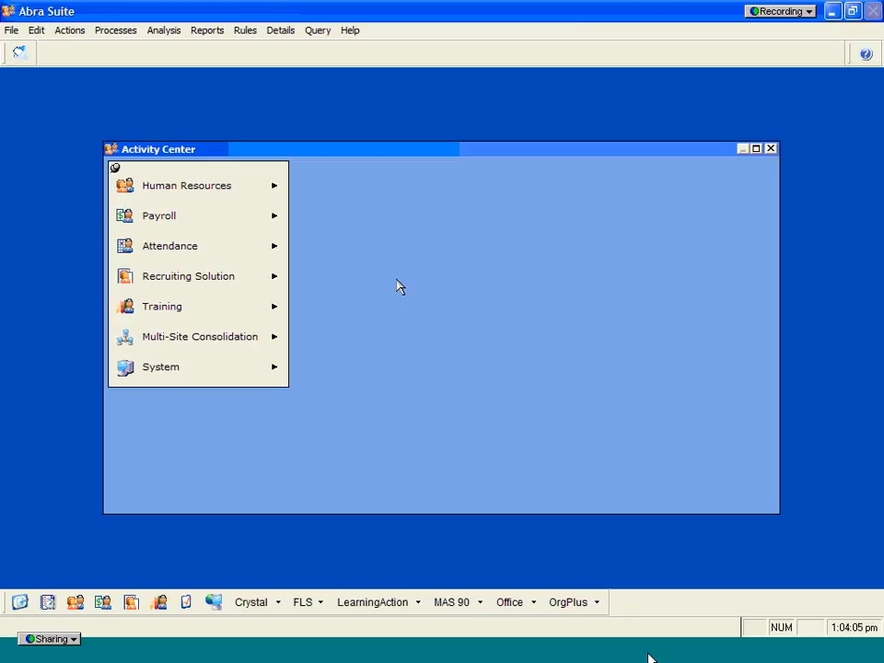
Open the Human Resources process for creating an OrgPlus file
{"action": "left_click", "coordinate": [184, 190]}
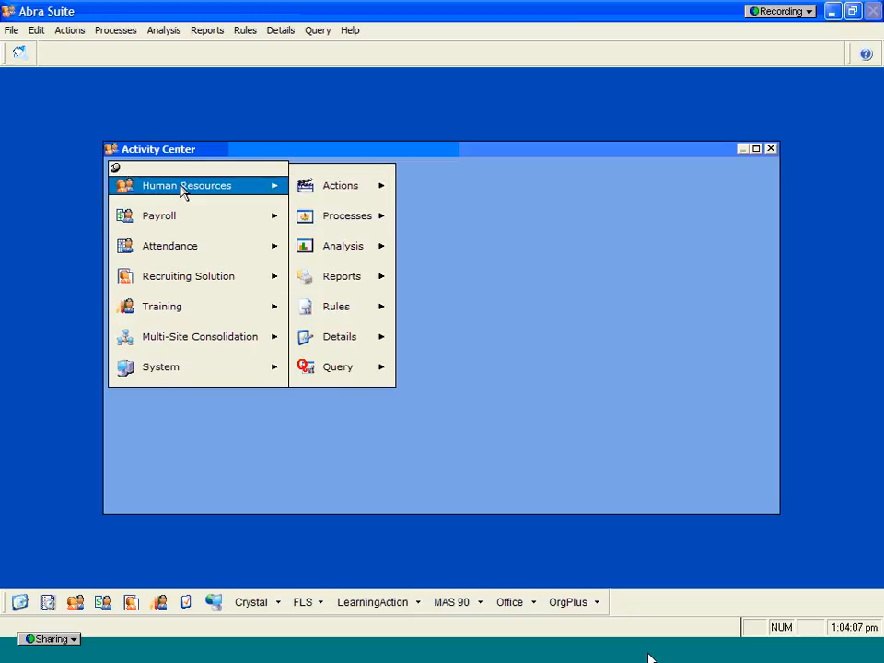
{"action": "left_click", "coordinate": [343, 219]}
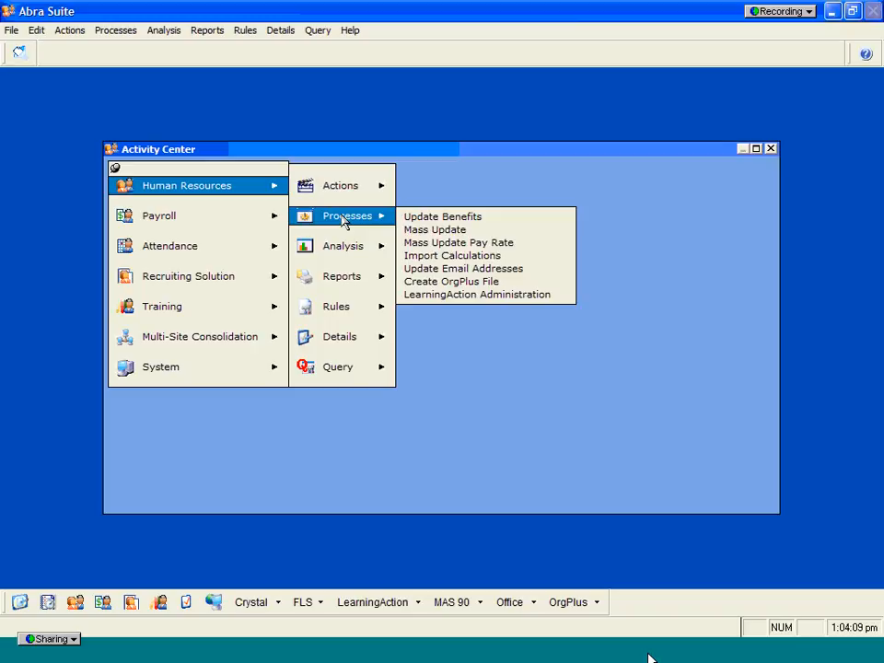
{"action": "left_click", "coordinate": [445, 280]}
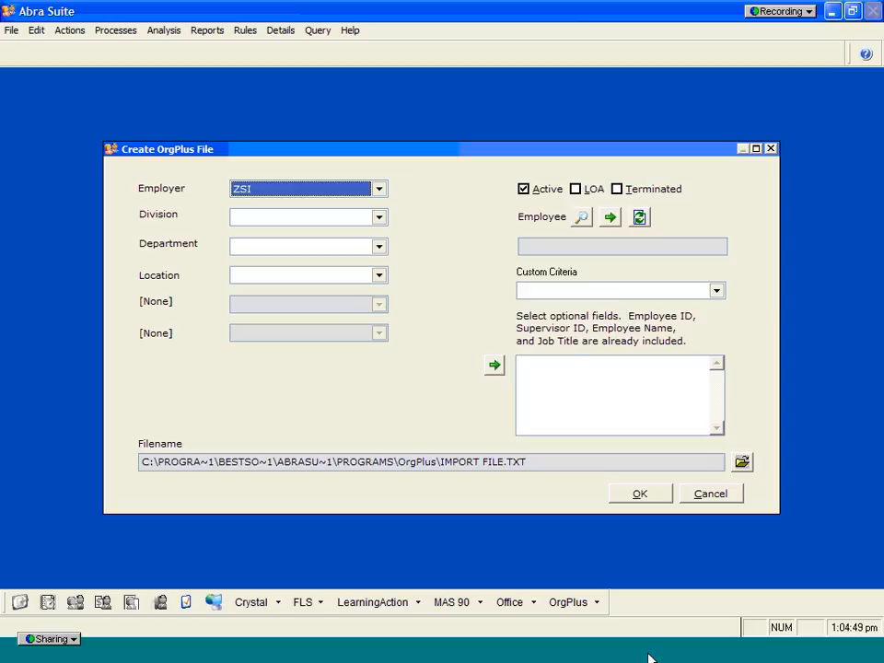
Open the optional field selection for the OrgPlus file and add Annual Pay
{"action": "left_click", "coordinate": [495, 367]}
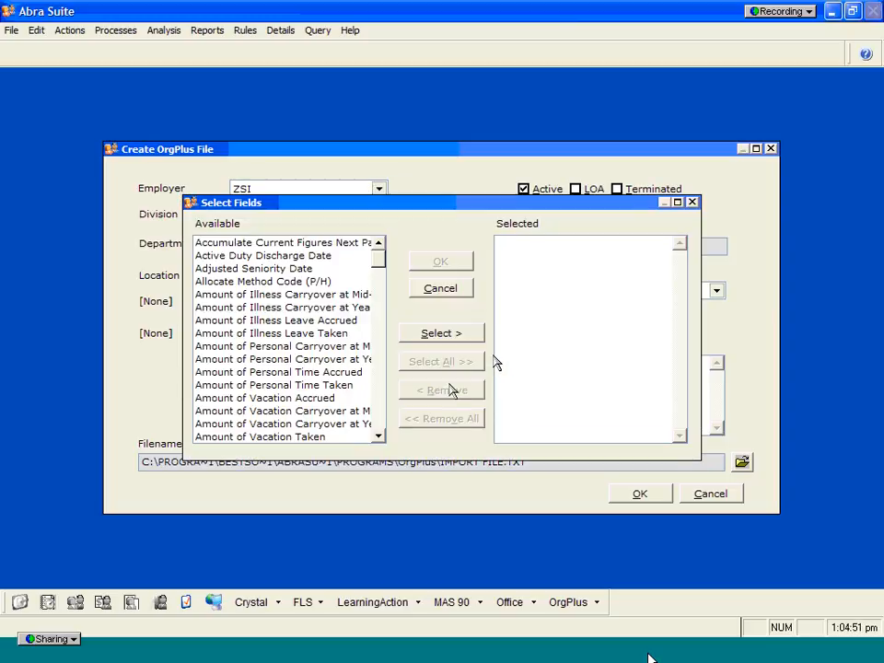
{"action": "left_click", "coordinate": [378, 437]}
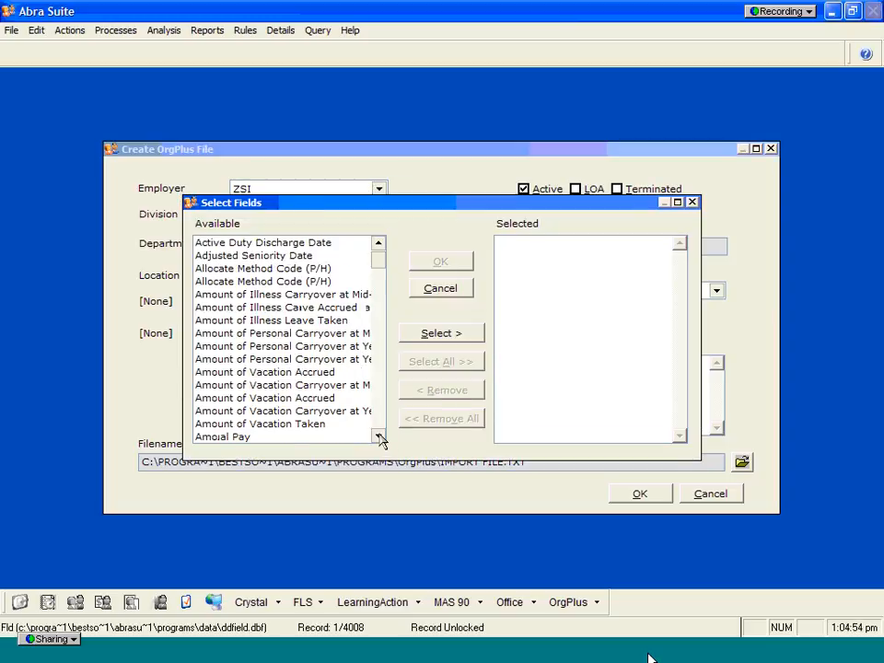
{"action": "scroll", "coordinate": [381, 438], "scroll_direction": "down", "scroll_amount": 2}
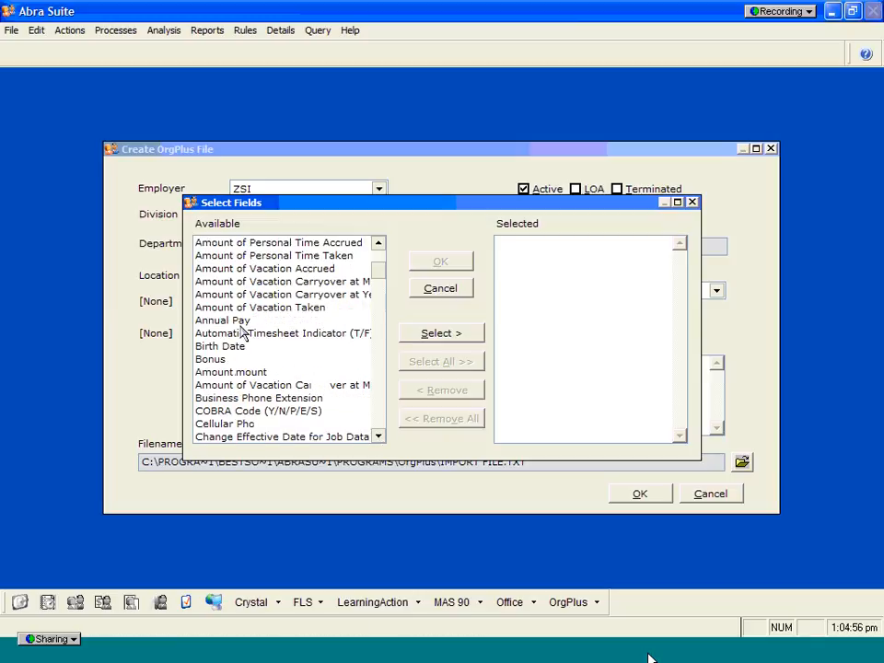
{"action": "left_click", "coordinate": [238, 322]}
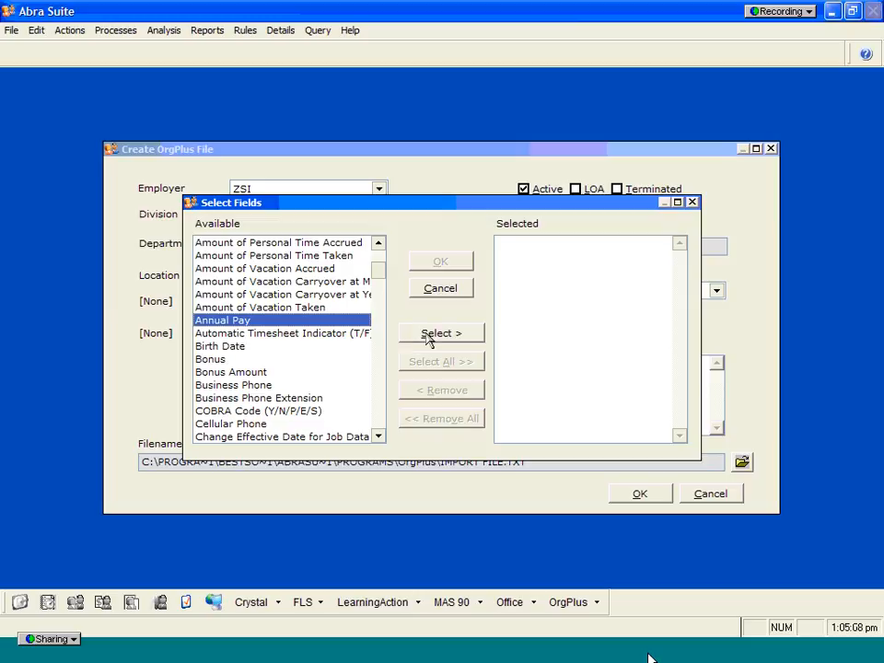
{"action": "left_click", "coordinate": [426, 337]}
Add Department Code and Division Code to the selected optional fields
{"action": "left_click", "coordinate": [383, 439]}
{"action": "left_click_drag", "start_coordinate": [386, 444], "coordinate": [385, 444]}
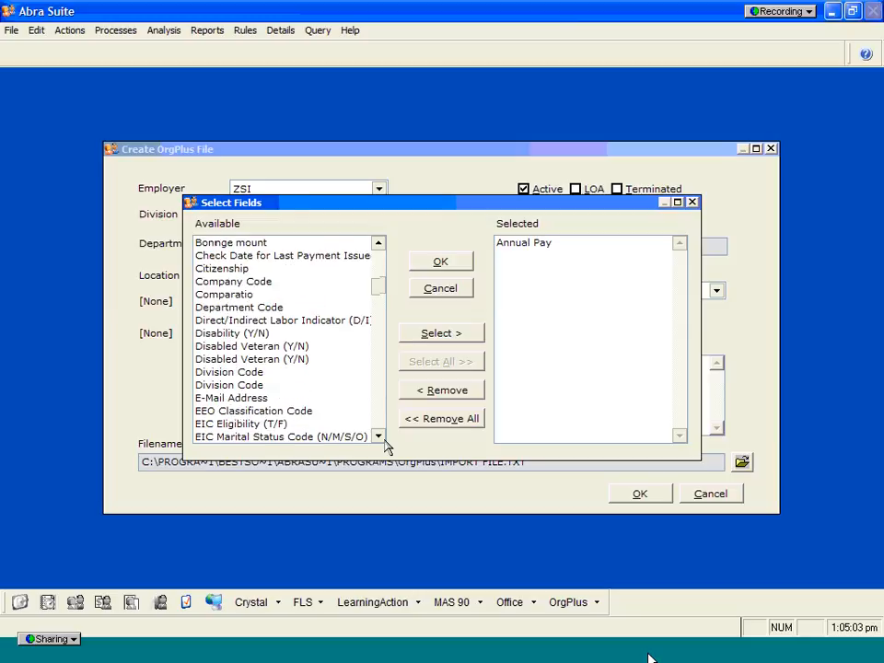
{"action": "left_click", "coordinate": [265, 307]}
{"action": "left_click", "coordinate": [420, 336]}
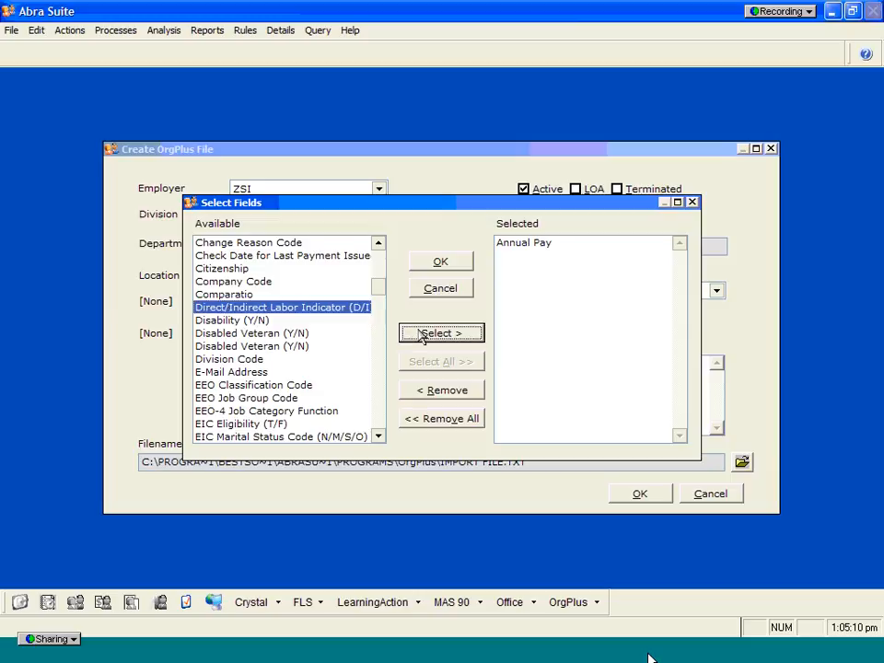
{"action": "left_click", "coordinate": [252, 348]}
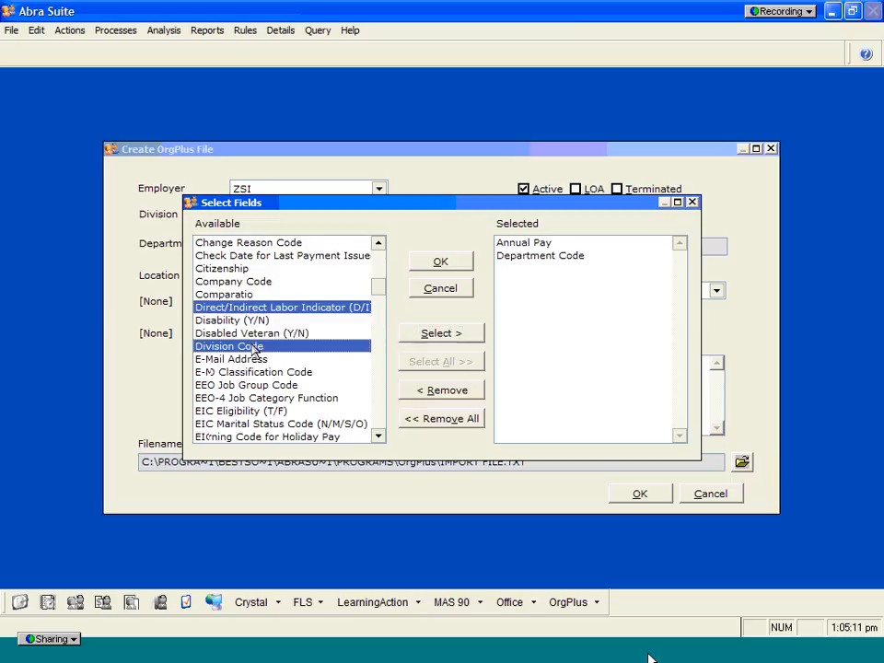
{"action": "left_click", "coordinate": [433, 335]}
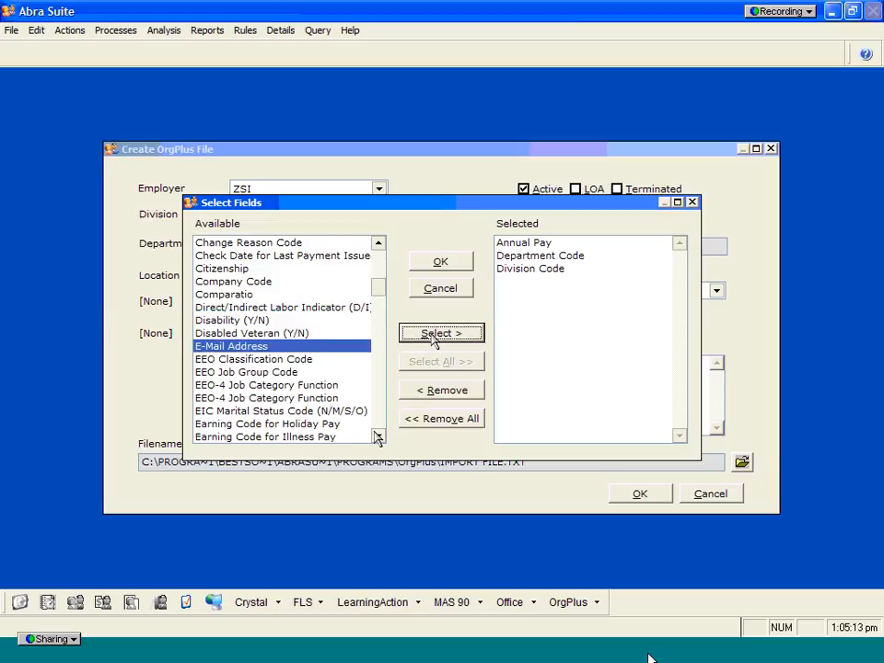
Add Location Code to the selected optional fields and confirm the field selection
{"action": "left_click", "coordinate": [378, 437]}
{"action": "left_click", "coordinate": [376, 435]}
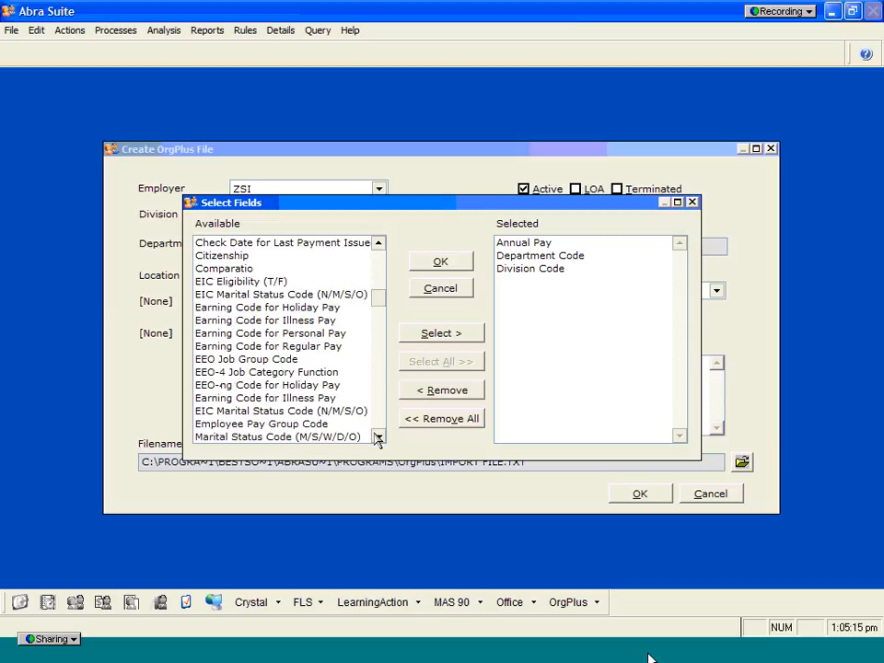
{"action": "left_click", "coordinate": [258, 413]}
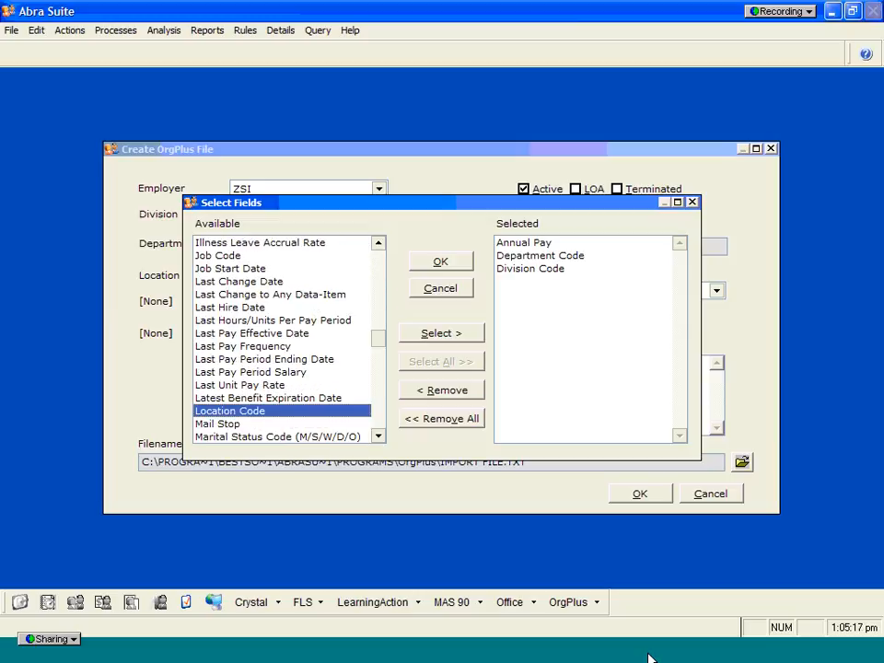
{"action": "left_click", "coordinate": [419, 337]}
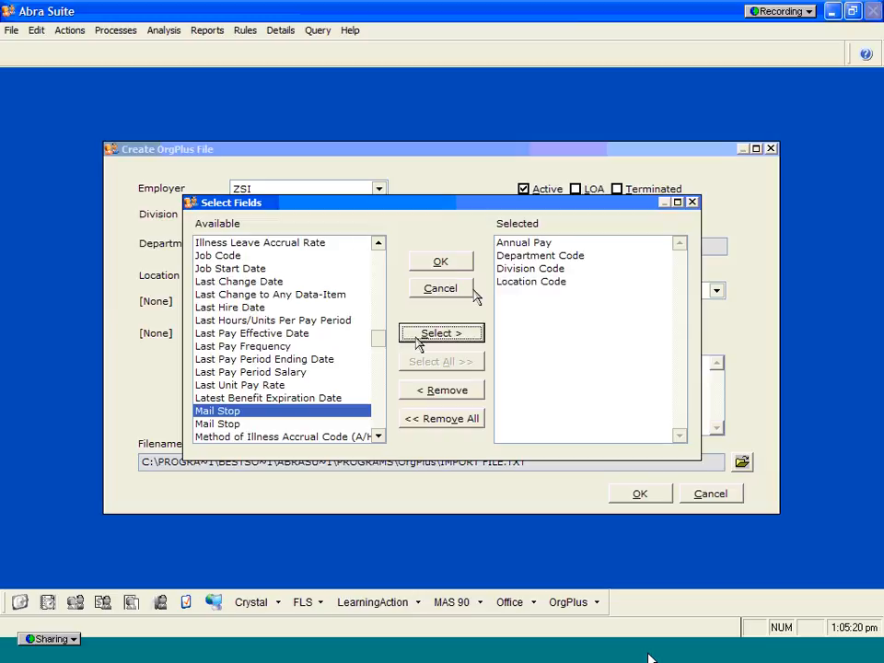
{"action": "left_click", "coordinate": [446, 264]}
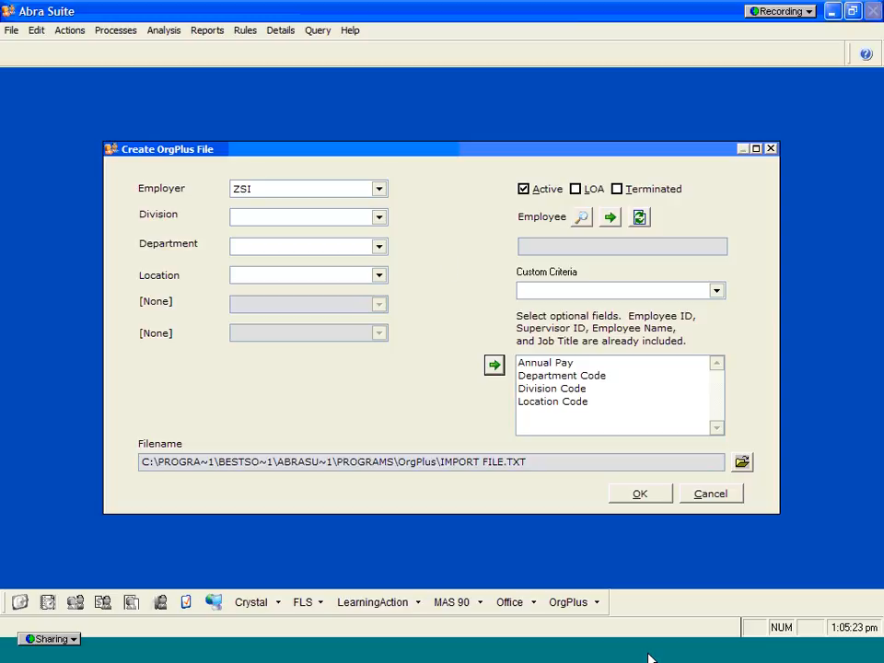
Generate the OrgPlus file IMPORT FILE.TXT for employer ZSI with active employees and the chosen optional fields
{"action": "left_click", "coordinate": [640, 494]}
{"action": "left_click", "coordinate": [411, 380]}
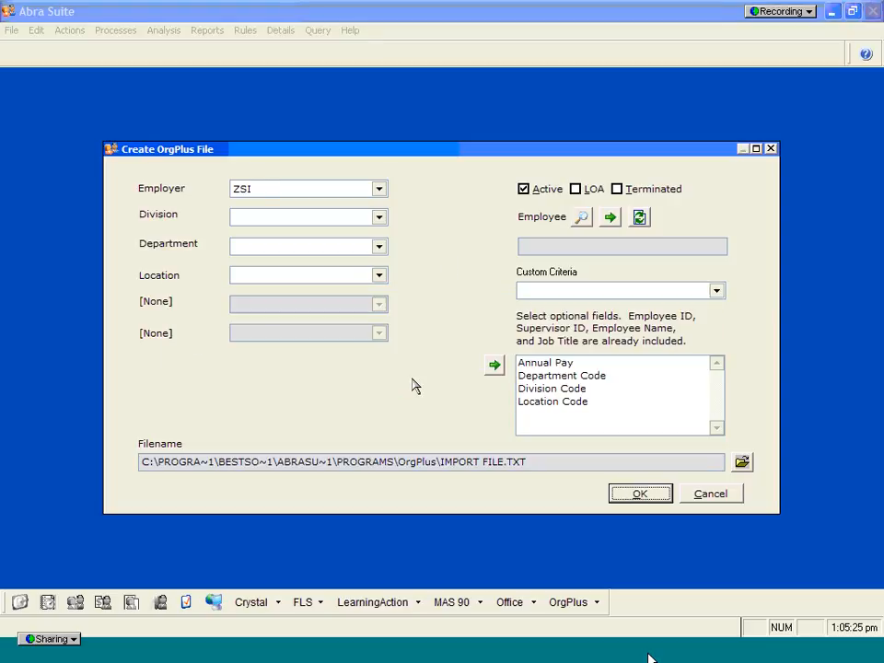
{"action": "left_click", "coordinate": [441, 376]}
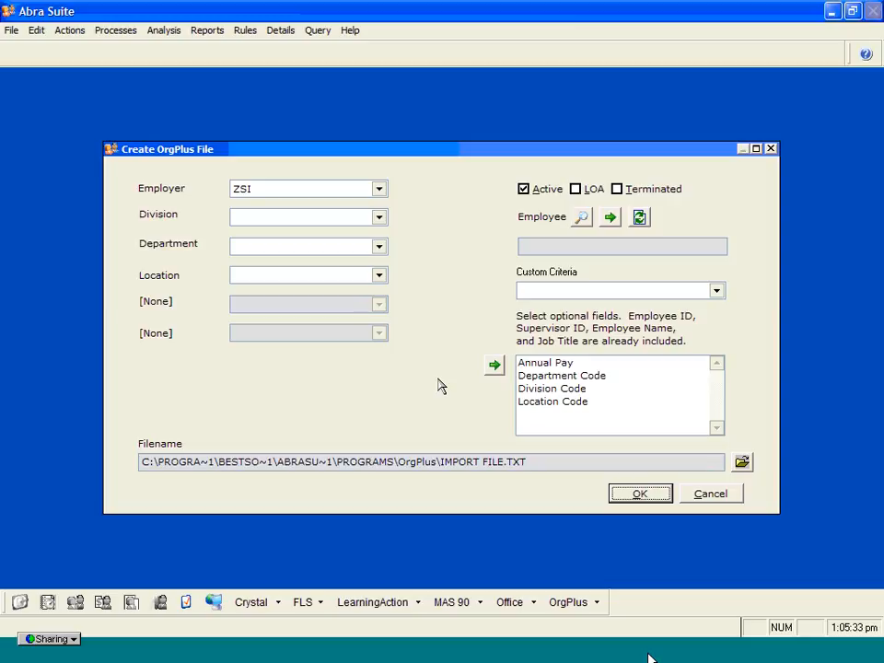
Launch OrgPlus and start a data import using IMPORT FILE2.TXT as the source file
{"action": "left_click", "coordinate": [570, 603]}
{"action": "left_click", "coordinate": [579, 624]}
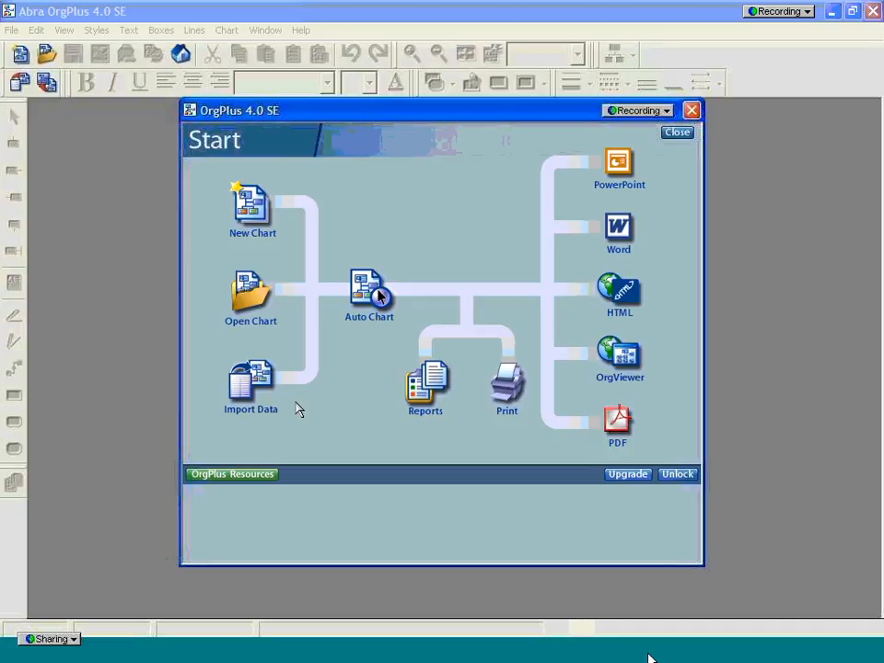
{"action": "left_click", "coordinate": [241, 394]}
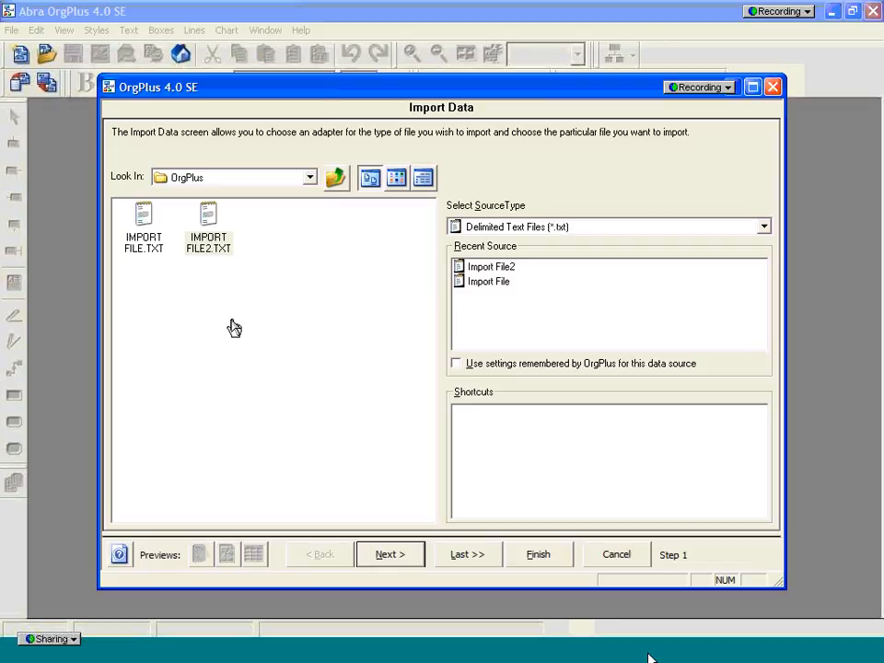
{"action": "left_click", "coordinate": [208, 221]}
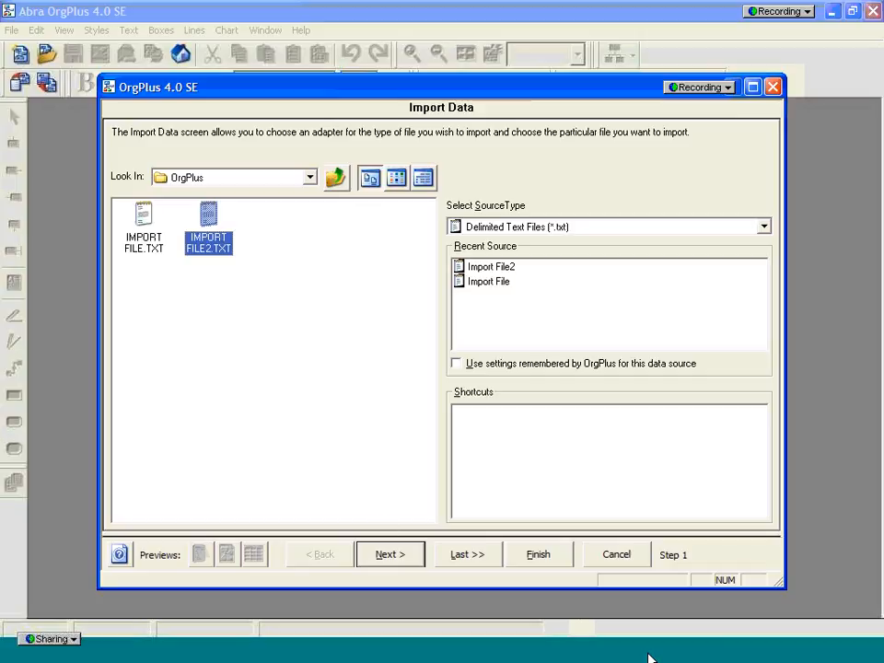
{"action": "left_click", "coordinate": [390, 557]}
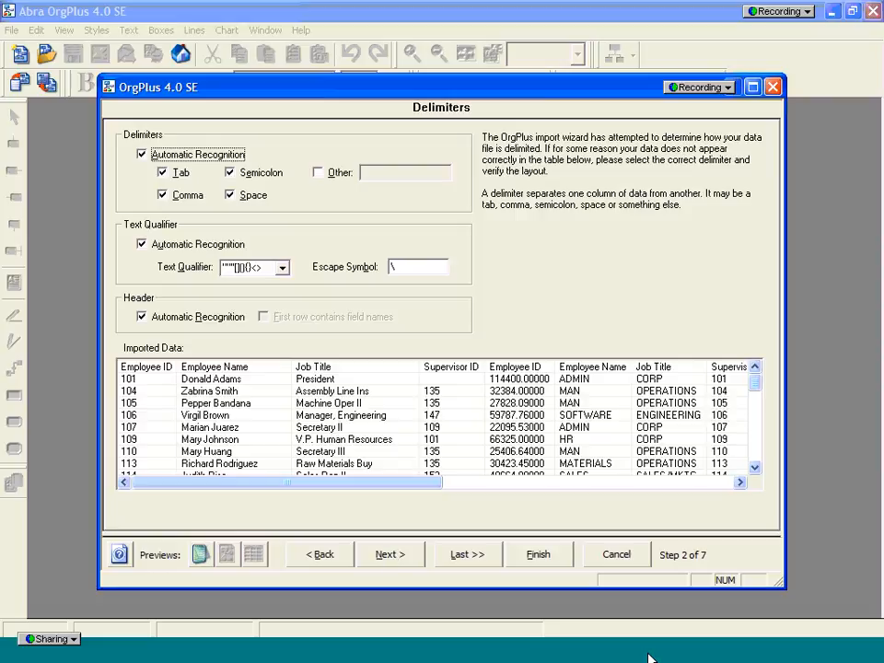
Check the remaining columns in the imported data preview and accept the automatically recognized delimiters
{"action": "left_click", "coordinate": [739, 482]}
{"action": "left_click", "coordinate": [479, 484]}
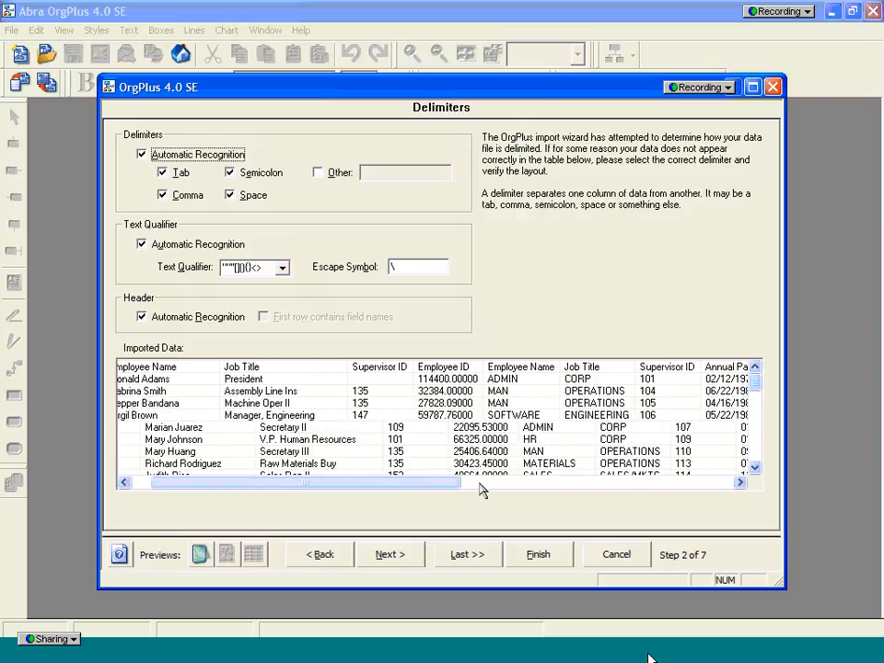
{"action": "left_click_drag", "start_coordinate": [660, 510], "coordinate": [721, 517]}
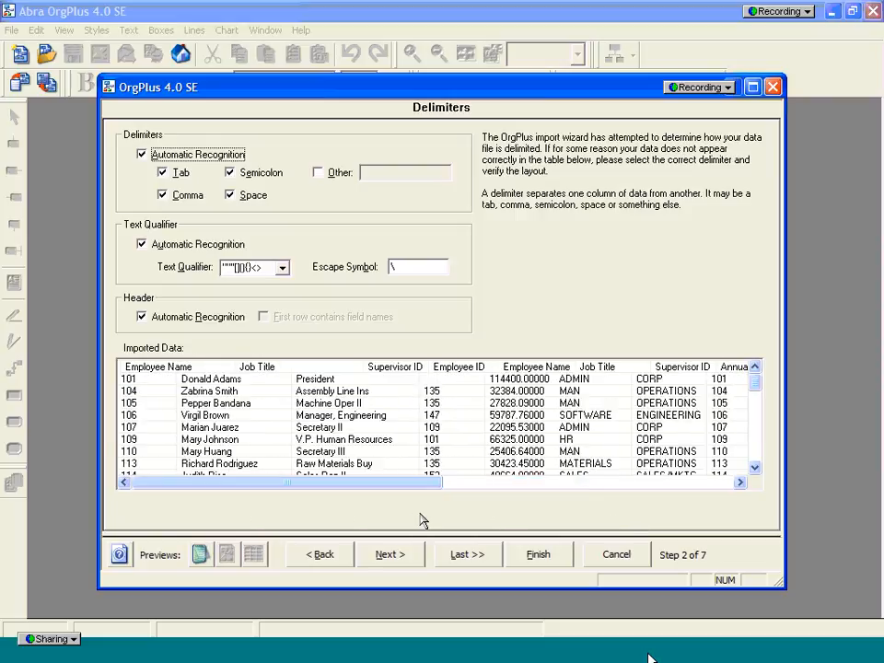
{"action": "left_click", "coordinate": [395, 555]}
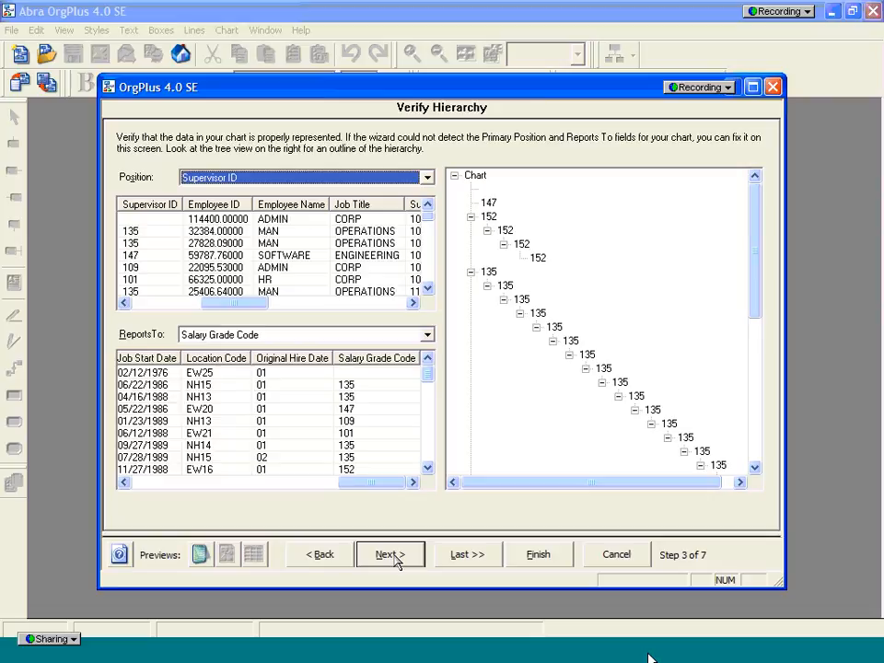
Set the hierarchy's ReportsTo field to Supervisor ID and keep the default data settings
{"action": "left_click", "coordinate": [426, 335]}
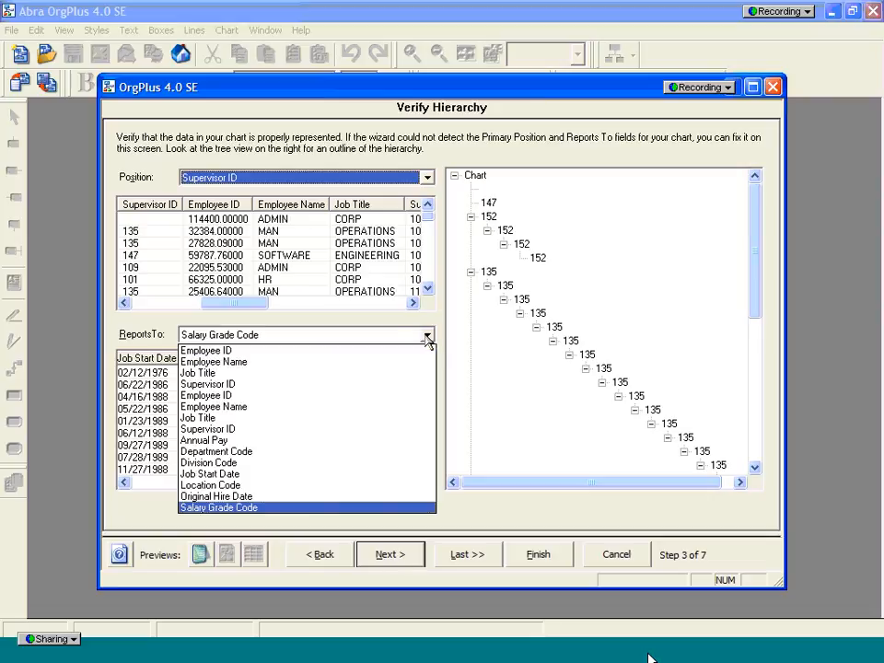
{"action": "left_click", "coordinate": [284, 394]}
{"action": "left_click", "coordinate": [284, 394]}
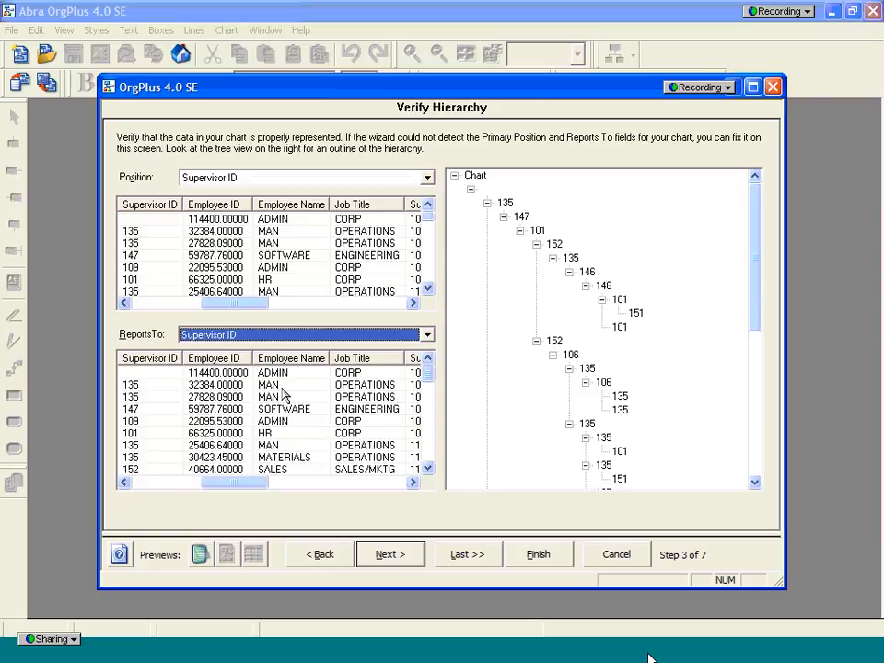
{"action": "left_click", "coordinate": [392, 556]}
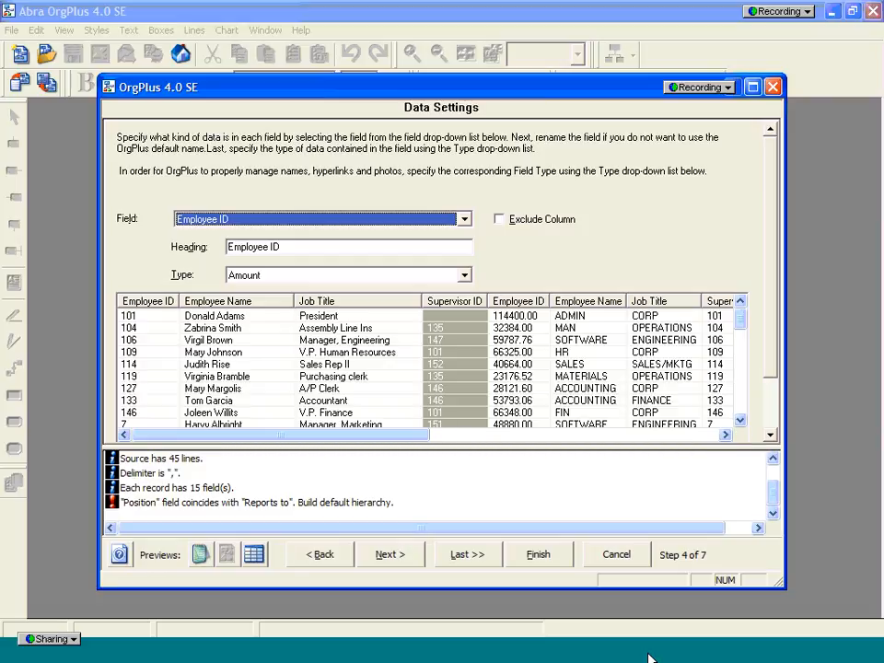
{"action": "left_click", "coordinate": [396, 560]}
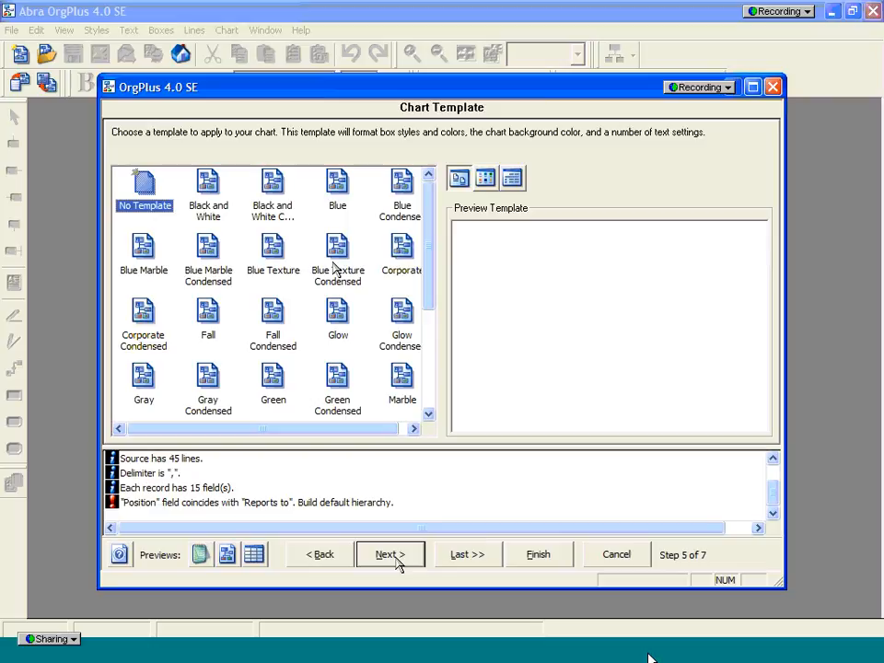
Preview the Fall Condensed and Green Condensed chart templates and apply Black and White Condensed
{"action": "left_click", "coordinate": [273, 316]}
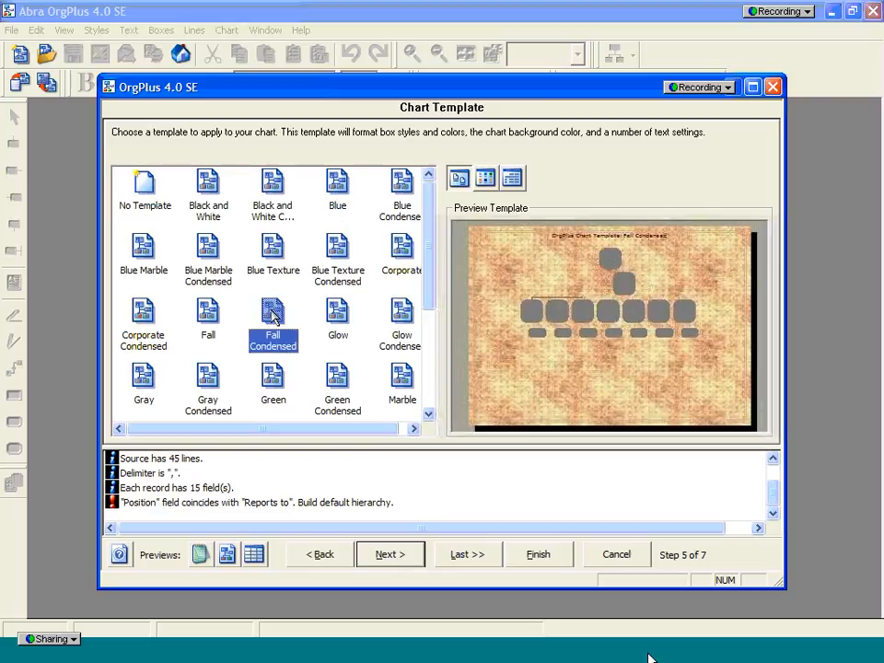
{"action": "left_click", "coordinate": [339, 379]}
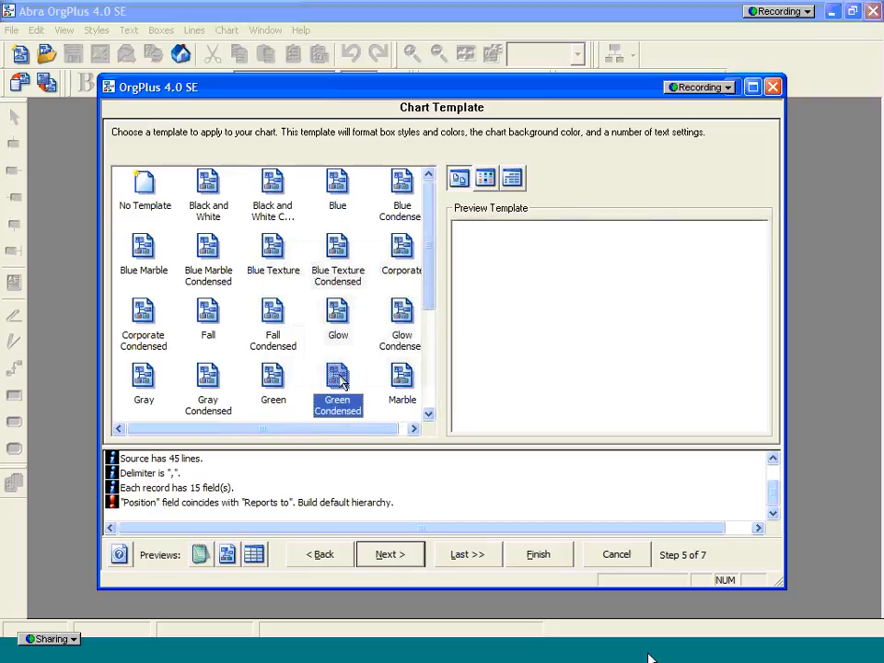
{"action": "left_click", "coordinate": [282, 213]}
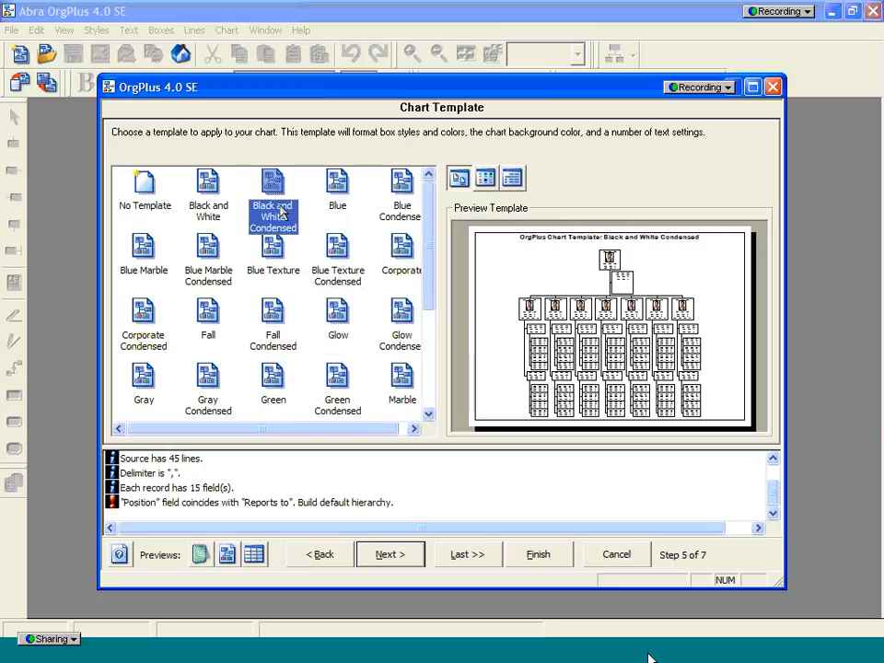
{"action": "left_click", "coordinate": [390, 554]}
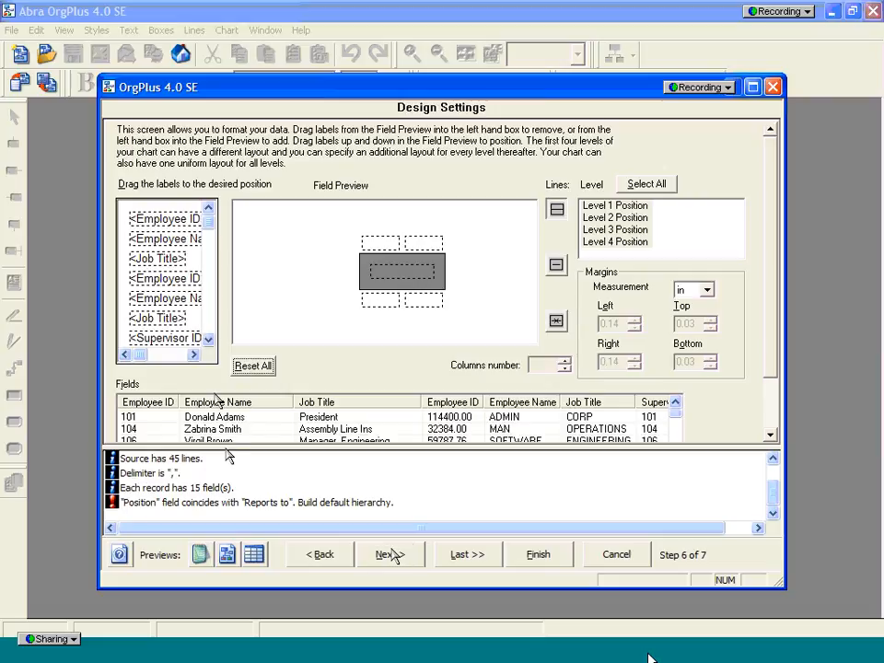
Keep the default design settings and finish the import, writing the chart to IMPORT FILE2.opx and replacing the existing file
{"action": "mouse_move", "coordinate": [210, 245]}
{"action": "left_mouse_down"}
{"action": "mouse_move", "coordinate": [210, 330]}
{"action": "mouse_move", "coordinate": [214, 226]}
{"action": "left_mouse_up"}
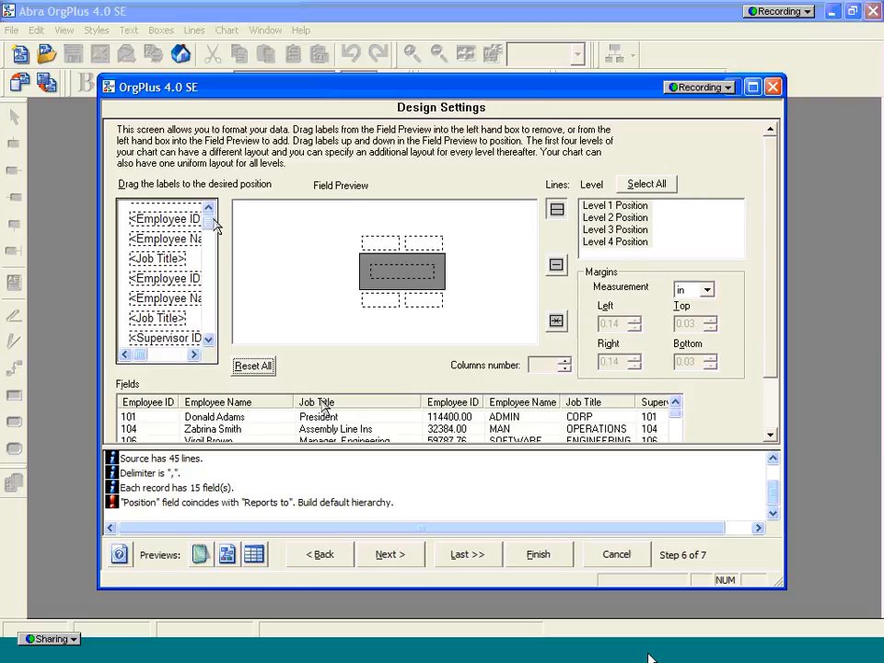
{"action": "left_click", "coordinate": [399, 554]}
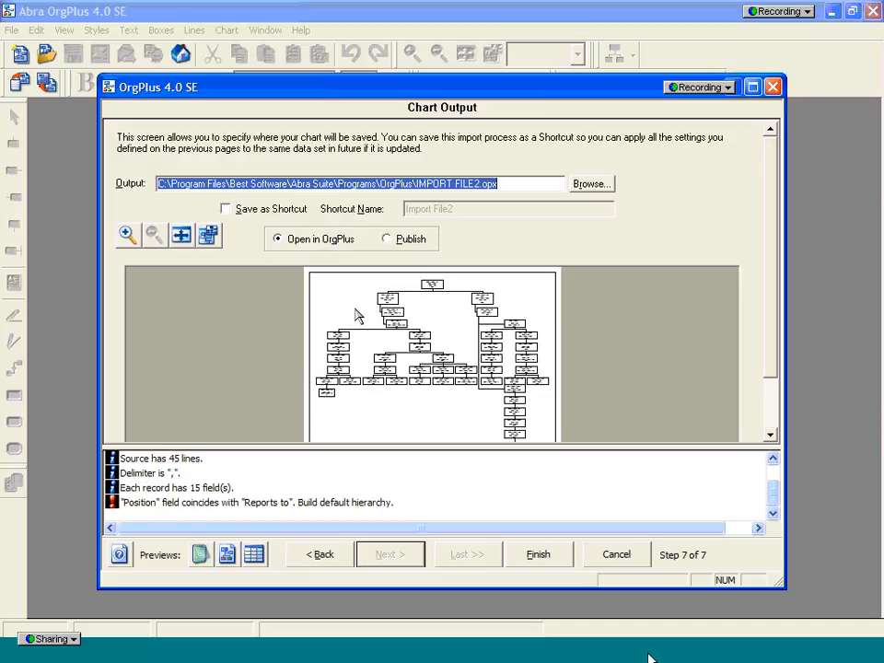
{"action": "left_click", "coordinate": [539, 560]}
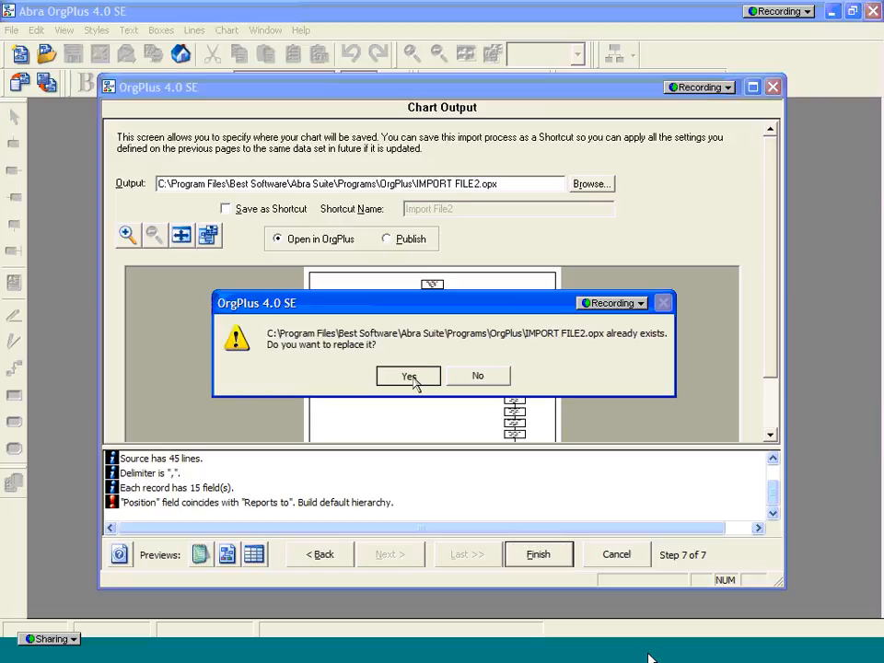
{"action": "left_click", "coordinate": [411, 378]}
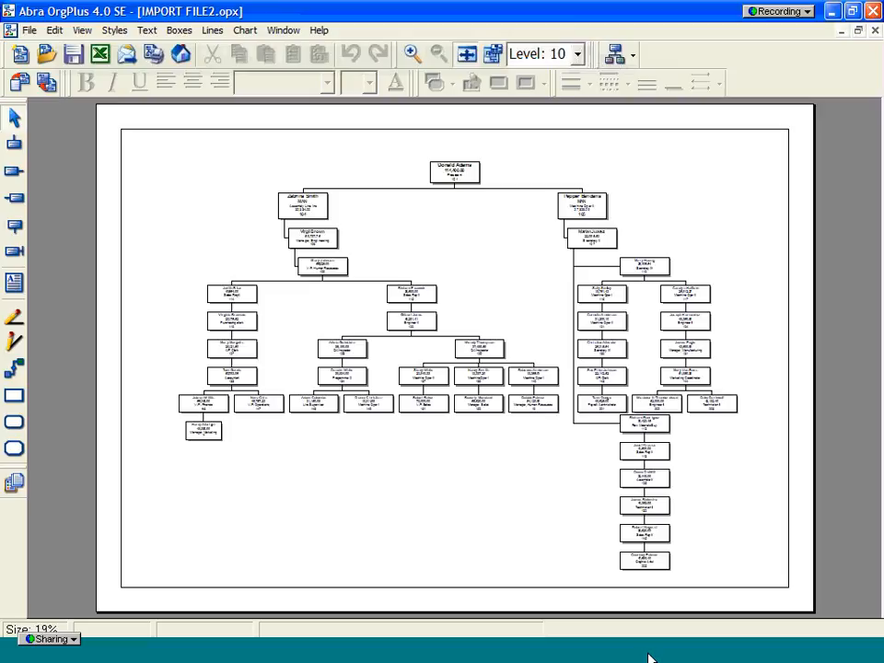
Limit the displayed chart to Level 3 and select the President's box
{"action": "left_click", "coordinate": [579, 55]}
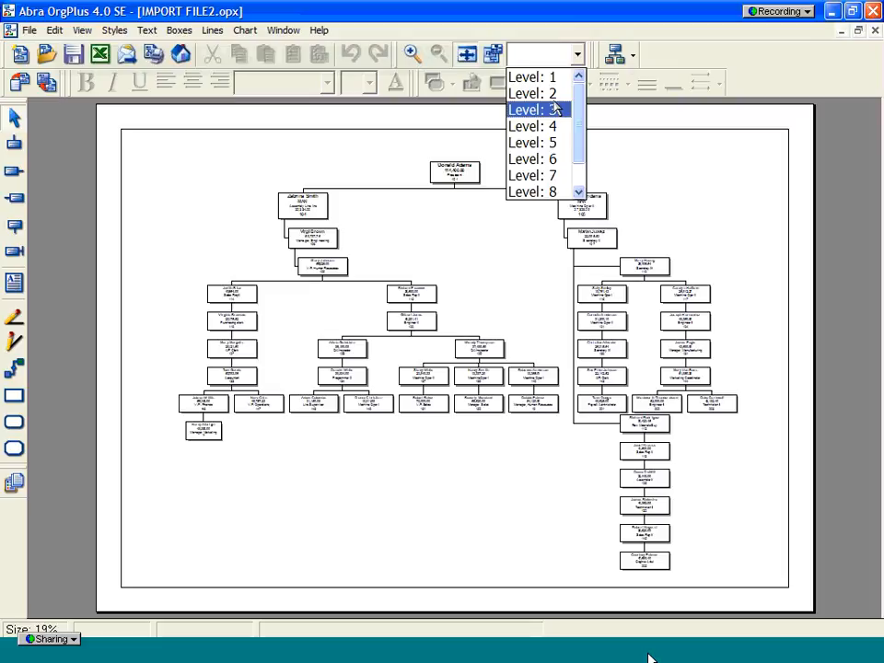
{"action": "left_click", "coordinate": [554, 109]}
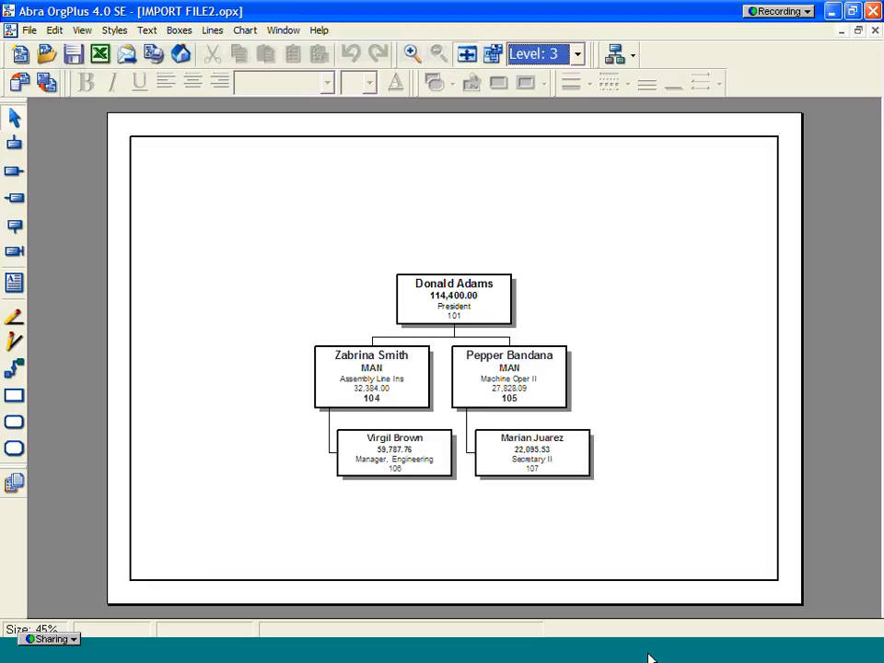
{"action": "left_click", "coordinate": [414, 310]}
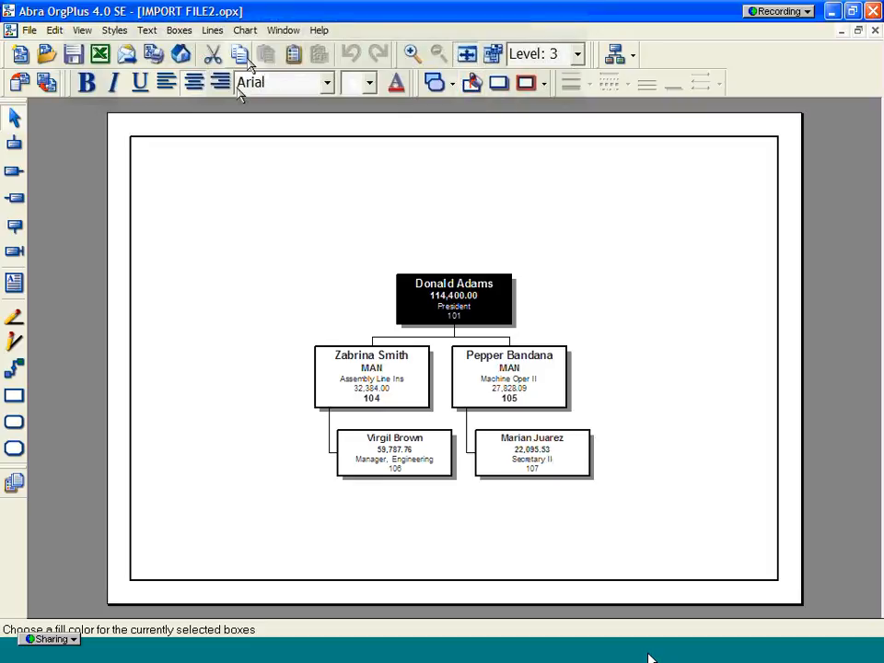
Review the chart, line, box and text formatting options, then inspect the text properties and dismiss them without changes
{"action": "left_click", "coordinate": [246, 32]}
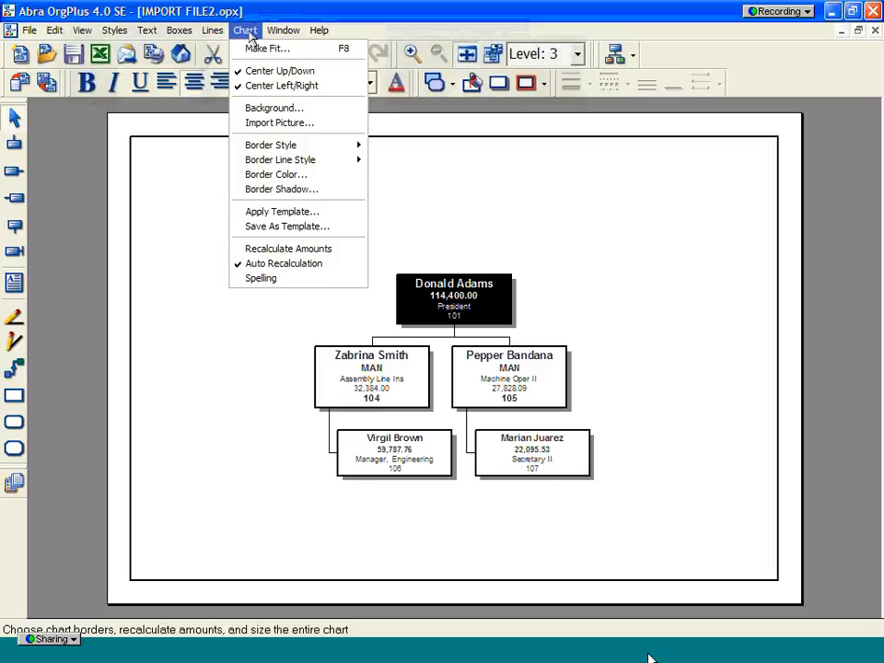
{"action": "mouse_move", "coordinate": [222, 36]}
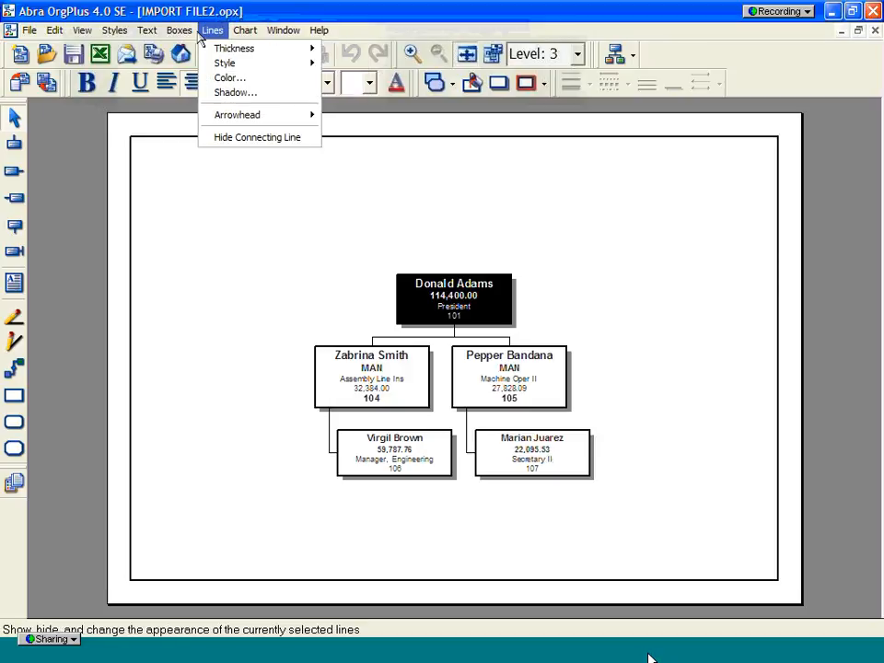
{"action": "mouse_move", "coordinate": [194, 37]}
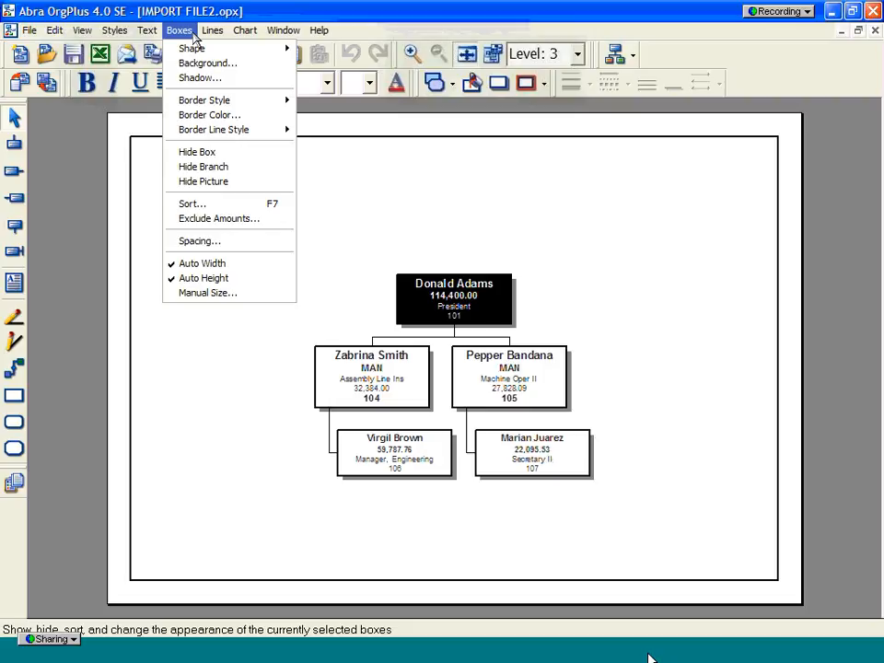
{"action": "mouse_move", "coordinate": [161, 37]}
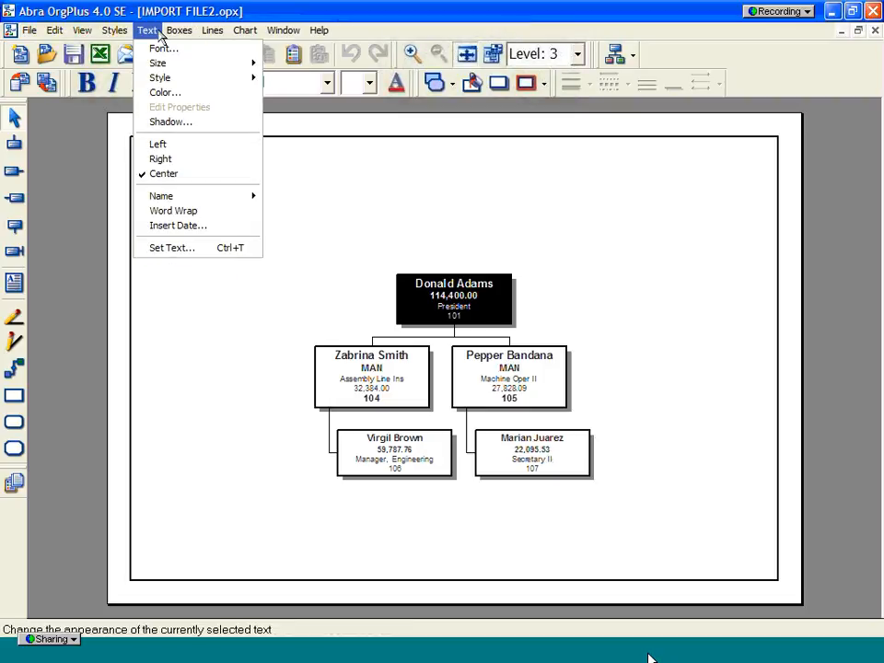
{"action": "left_click", "coordinate": [164, 248]}
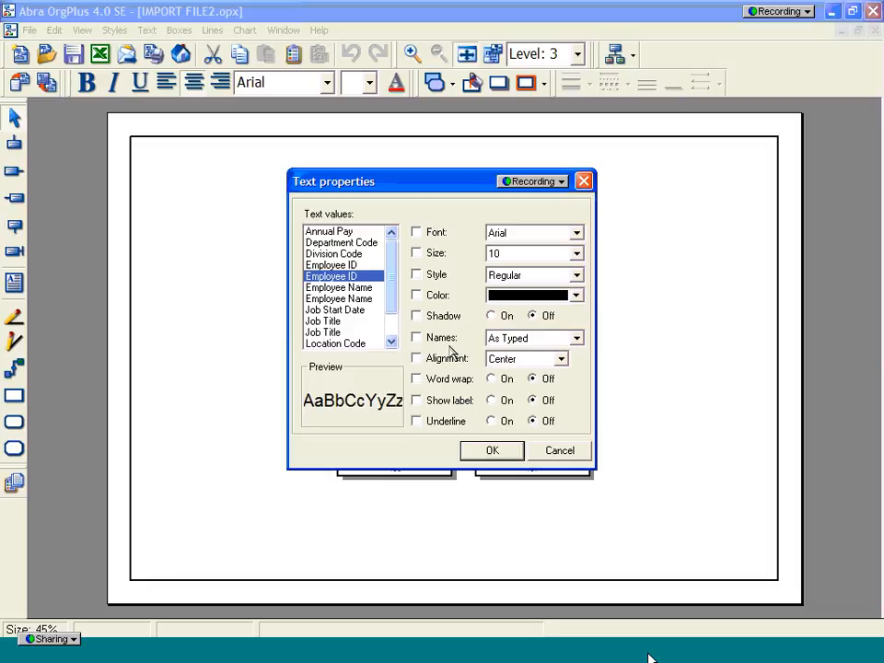
{"action": "left_click", "coordinate": [560, 451]}
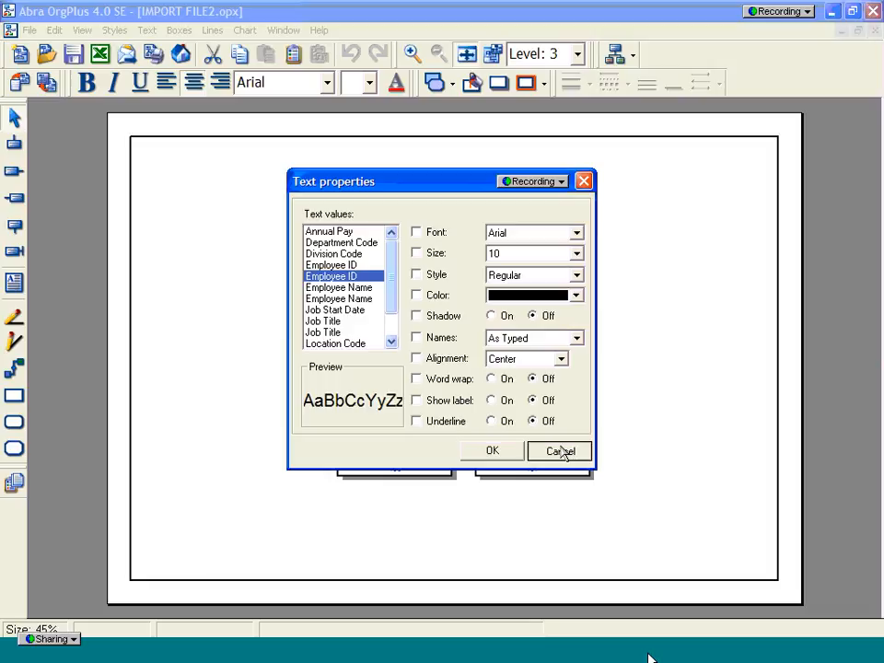
{"action": "left_click", "coordinate": [562, 451]}
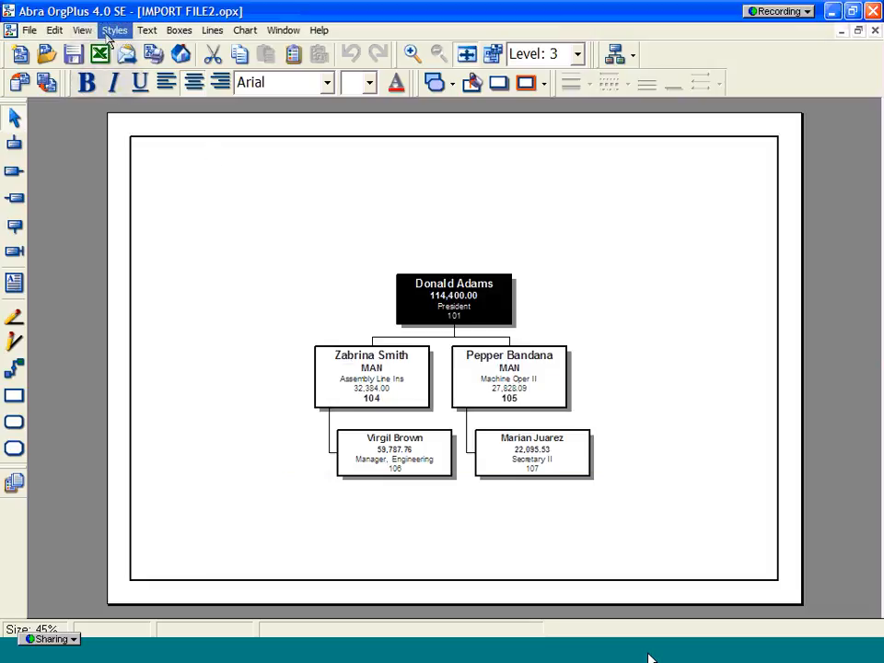
Review the chart arrangement styles and check the label setup of the President's box, accepting its existing layout
{"action": "left_click", "coordinate": [111, 32]}
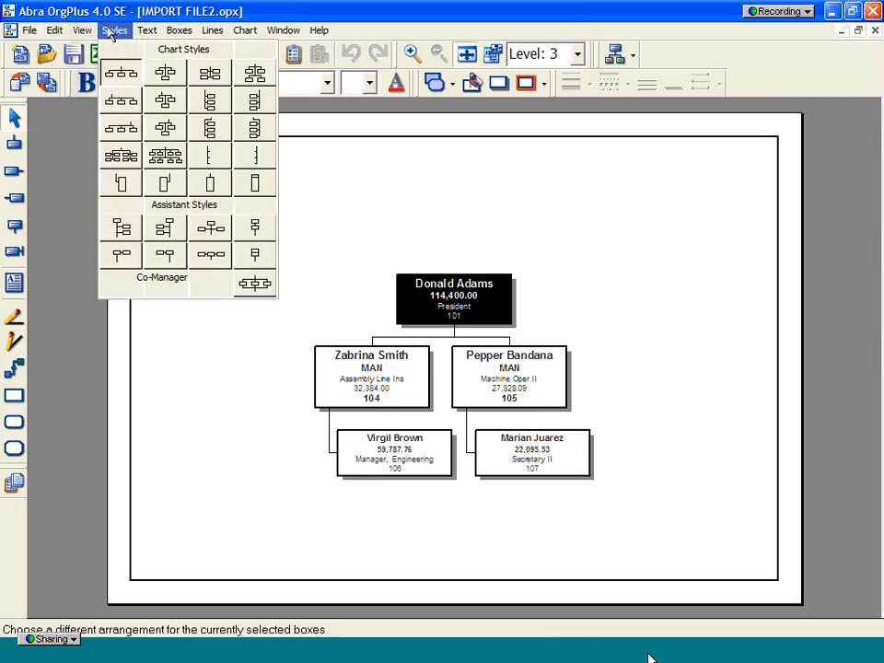
{"action": "mouse_move", "coordinate": [82, 33]}
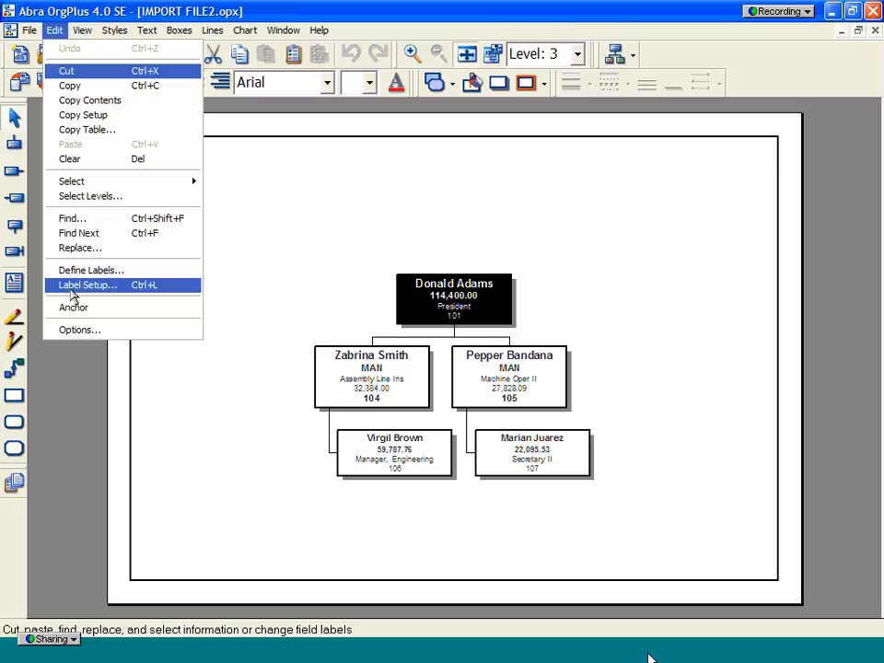
{"action": "left_click", "coordinate": [73, 288]}
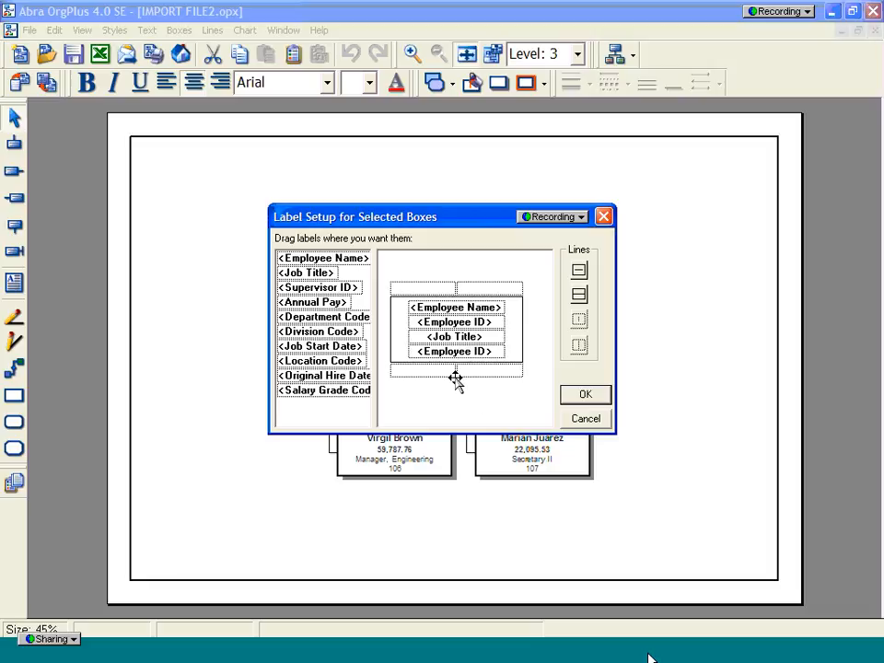
{"action": "left_click", "coordinate": [583, 390]}
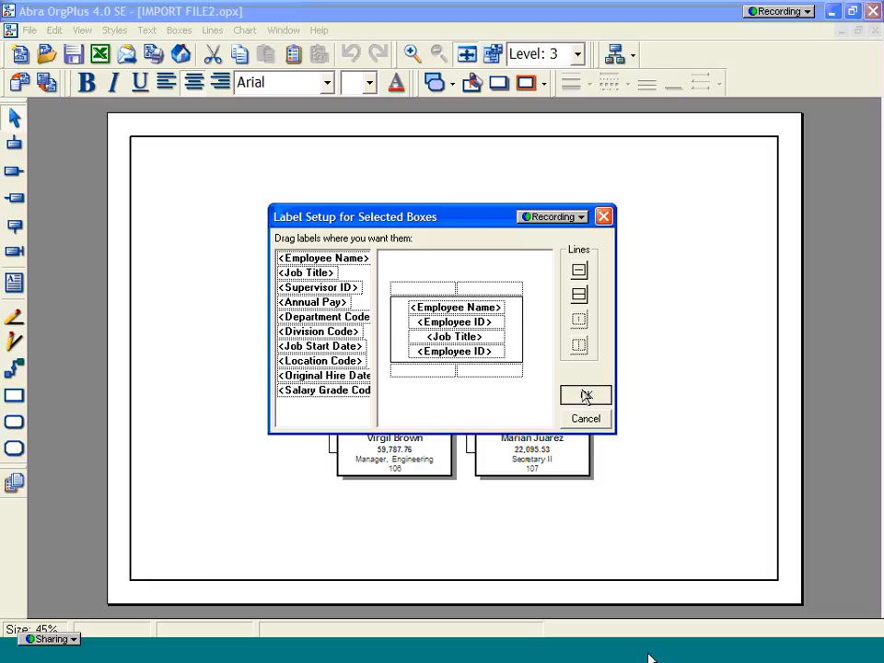
{"action": "left_click", "coordinate": [446, 374]}
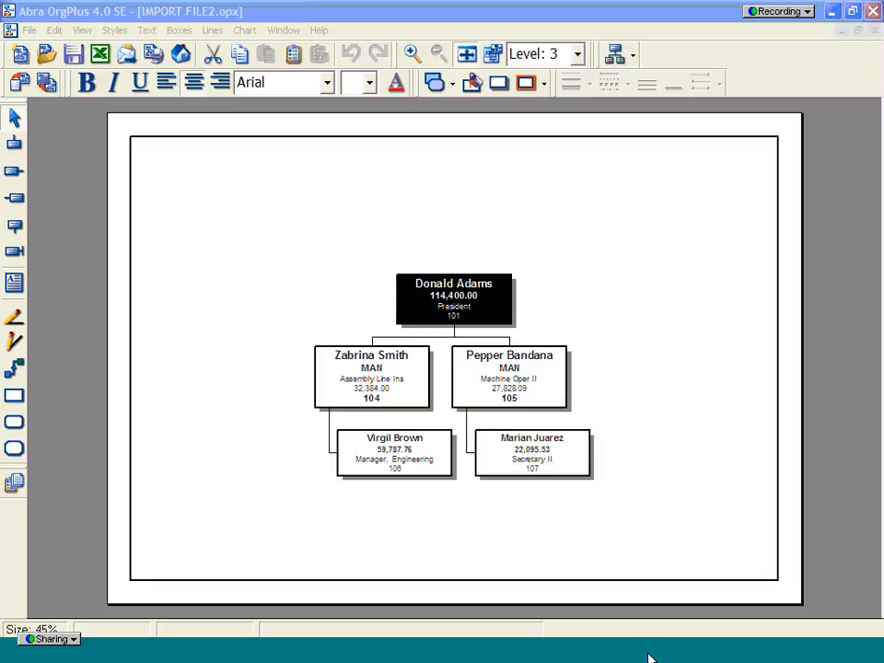
Look over the file commands available for saving, publishing and printing the chart
{"action": "left_click", "coordinate": [33, 31]}
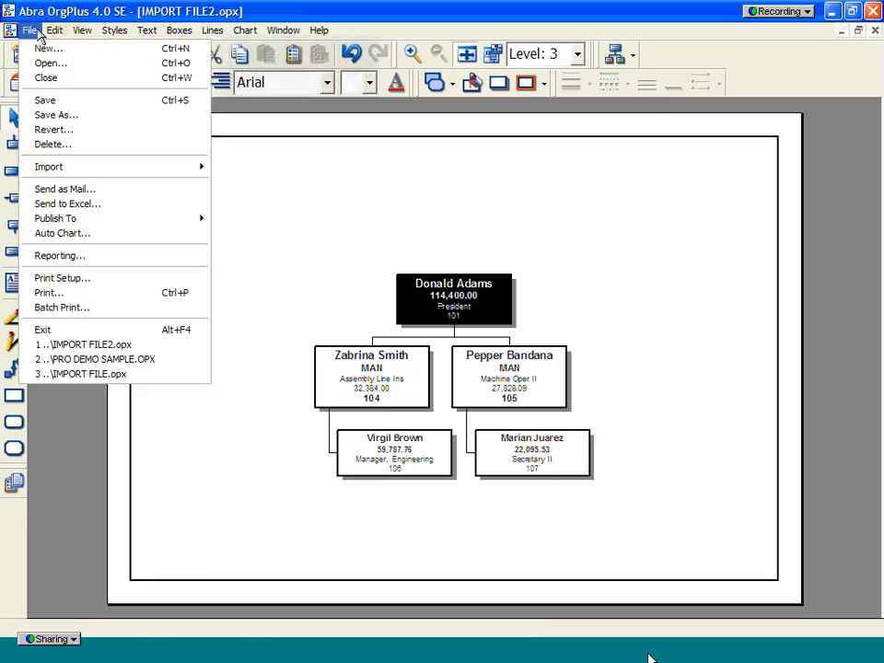